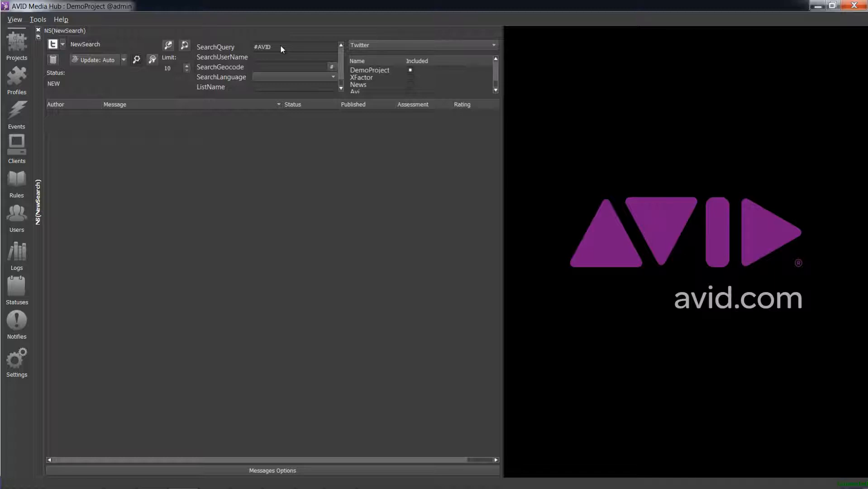
# Replace the Twitter search query with "#sea OR #sun", leaving the search language unset.
pyautogui.click(280, 45)
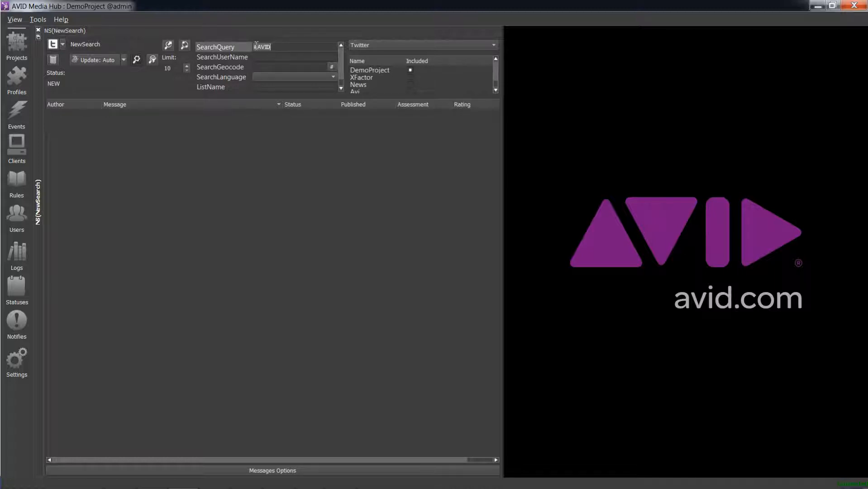
pyautogui.press('BackSpace')
pyautogui.press('BackSpace')
pyautogui.press('BackSpace')
pyautogui.press('BackSpace')
pyautogui.write('sea OR #sun')
pyautogui.click(261, 76)
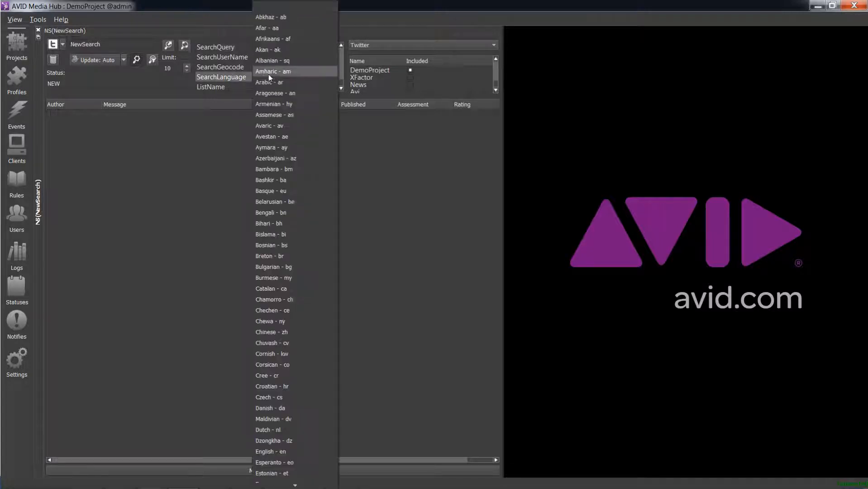
pyautogui.click(273, 71)
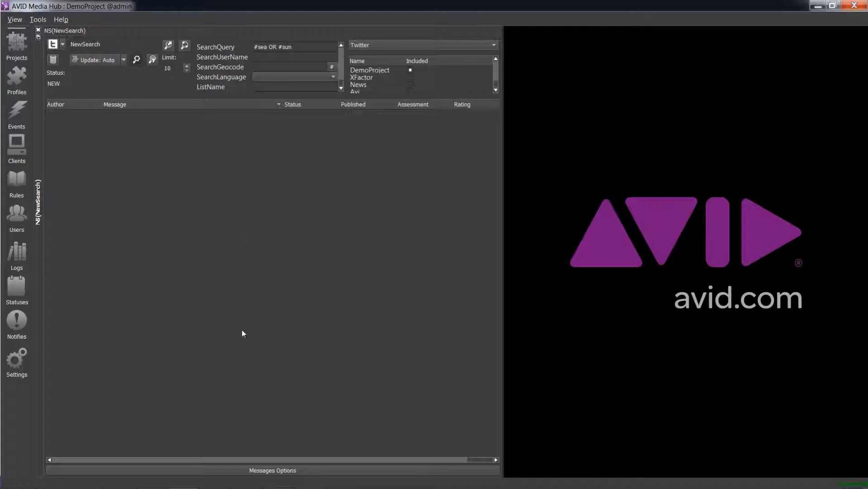
# In the message options, set the Dictionary rule to Dictionary and the Black/White List rule to ImportedRule.
pyautogui.click(240, 468)
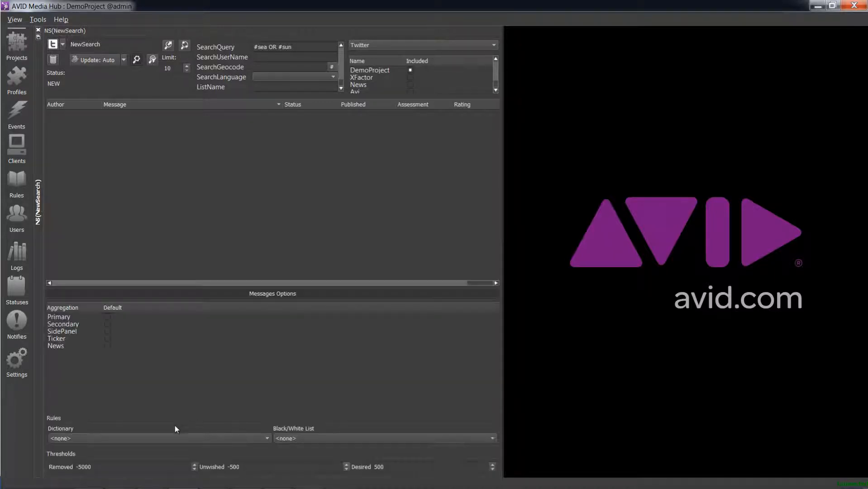
pyautogui.click(168, 437)
pyautogui.click(160, 449)
pyautogui.click(324, 436)
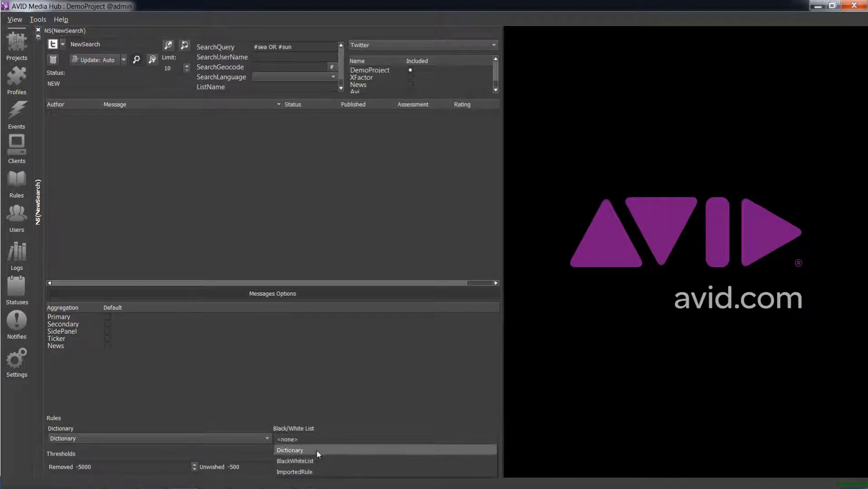
pyautogui.click(314, 469)
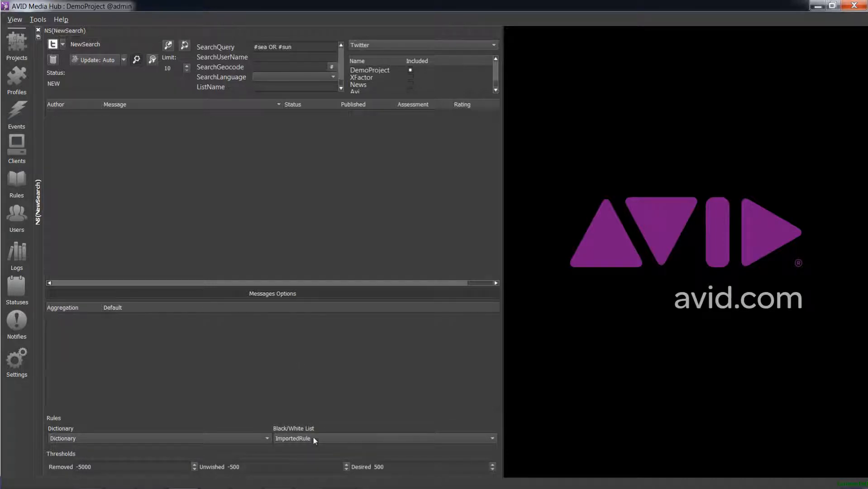
pyautogui.click(273, 295)
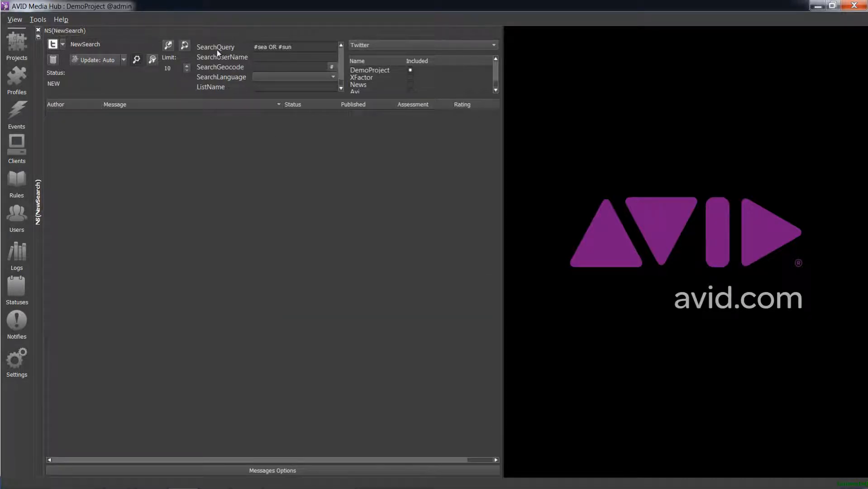
# Run the Twitter search and narrow the Message and Status columns of the results.
pyautogui.click(185, 45)
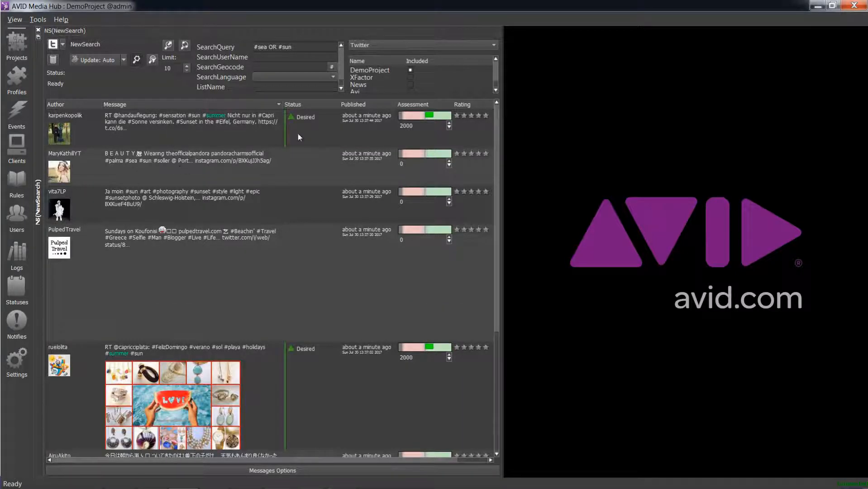
pyautogui.moveTo(286, 105); pyautogui.dragTo(268, 105)
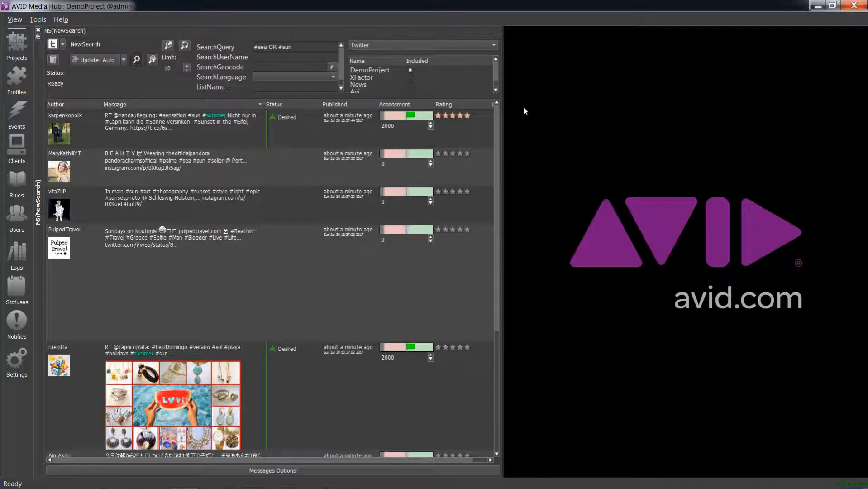
pyautogui.moveTo(502, 98); pyautogui.dragTo(485, 99)
pyautogui.moveTo(321, 104); pyautogui.dragTo(306, 114)
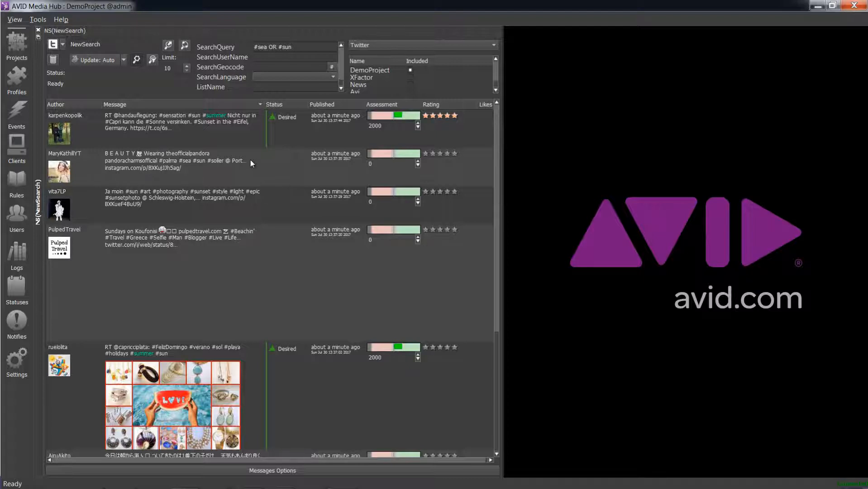
# Show the result filters, filter the messages by author "rue", and clear the author filter.
pyautogui.click(152, 60)
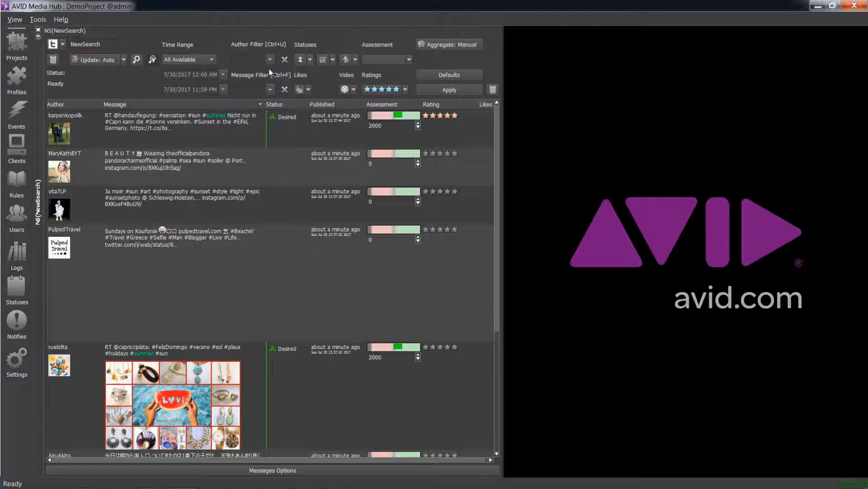
pyautogui.click(246, 60)
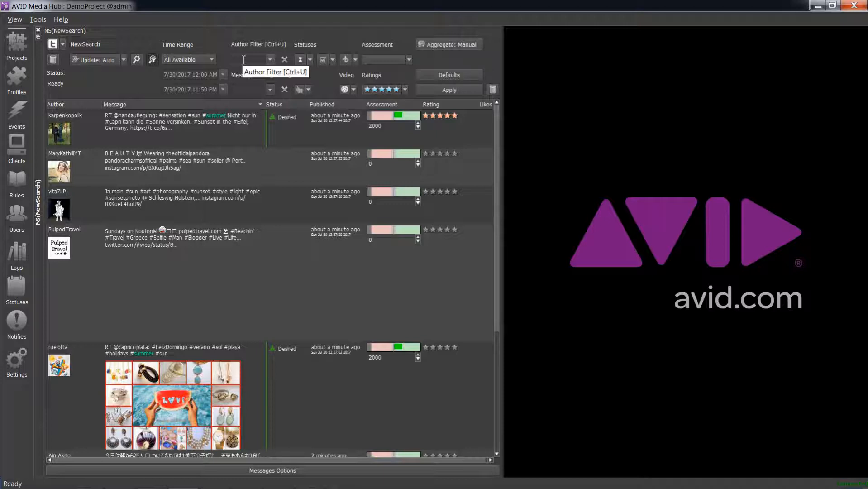
pyautogui.write('rue')
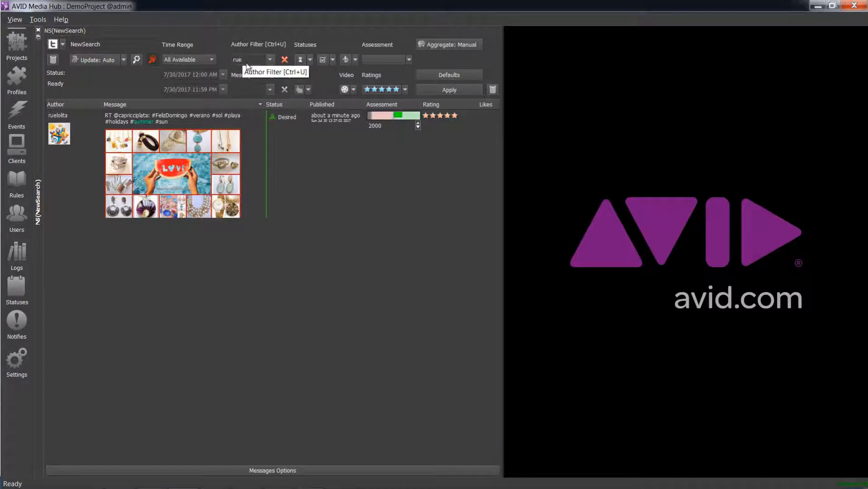
pyautogui.click(284, 61)
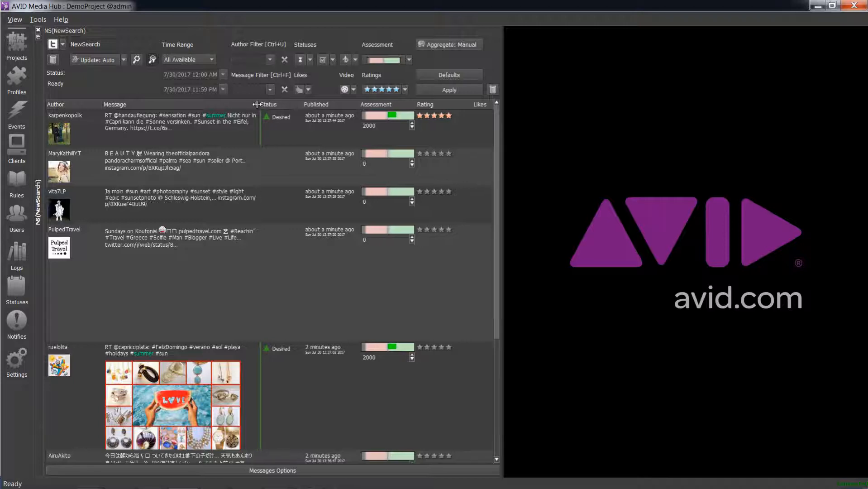
# Narrow the Message column, and rate the third message 3.5 stars and the fourth message 1.5 stars.
pyautogui.moveTo(264, 102); pyautogui.dragTo(252, 102)
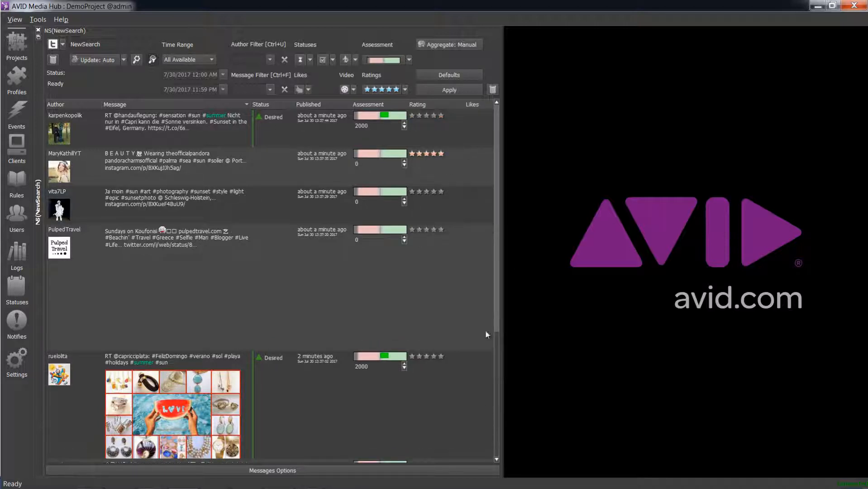
pyautogui.click(439, 116)
pyautogui.click(435, 191)
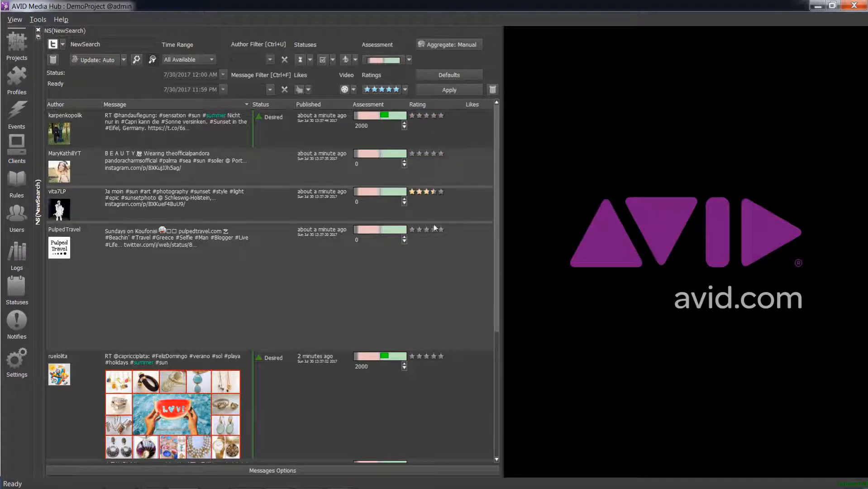
pyautogui.click(423, 231)
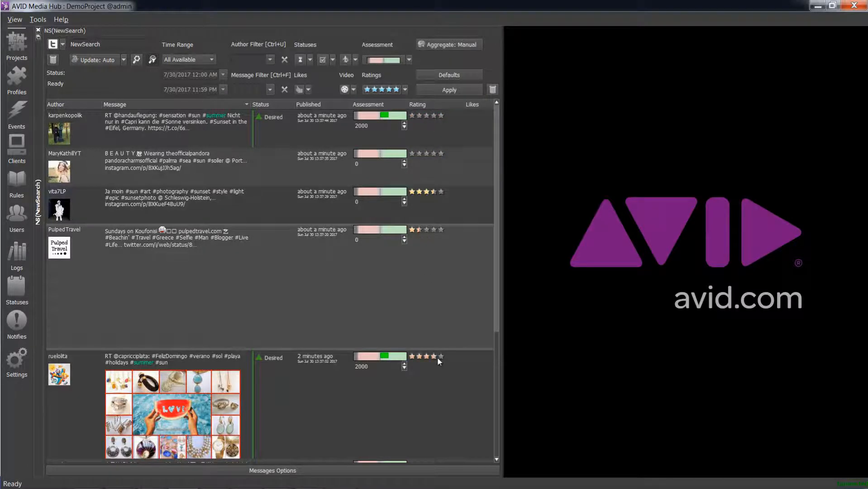
# Rate the jewelry collage message 4 stars, and the "#relax #sardinia" message and the first message 3 stars each.
pyautogui.scroll(-3, 436, 342)
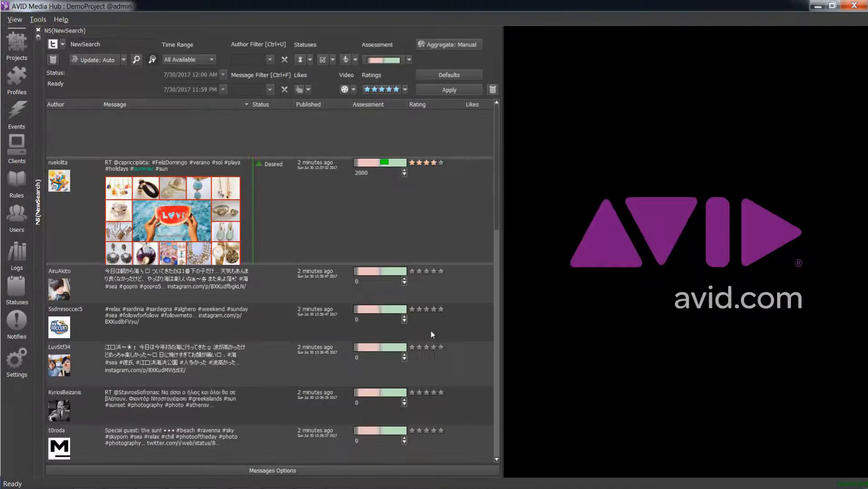
pyautogui.click(430, 280)
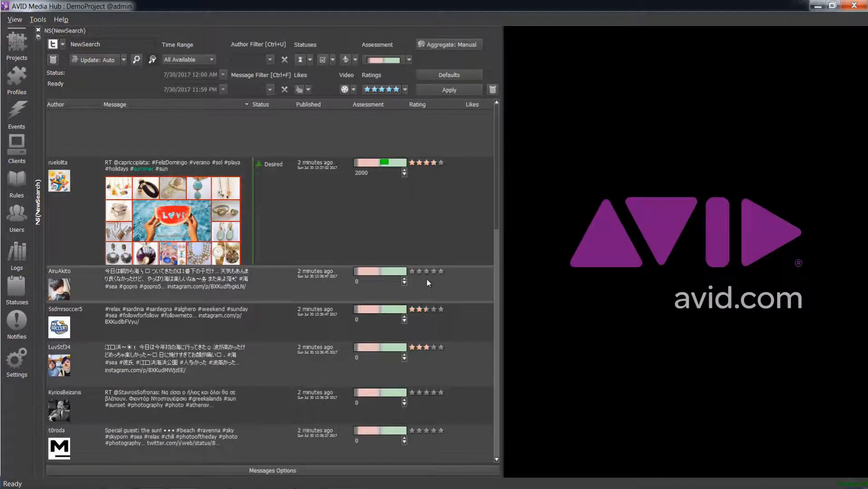
pyautogui.click(430, 308)
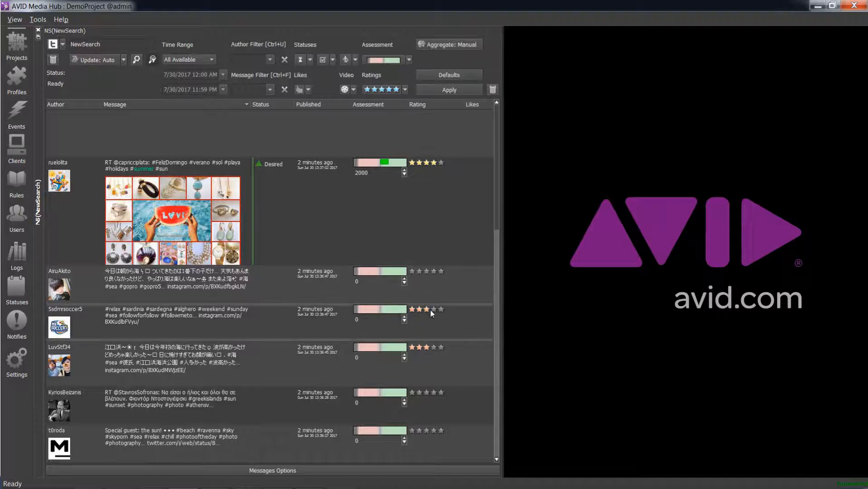
pyautogui.scroll(3, 445, 195)
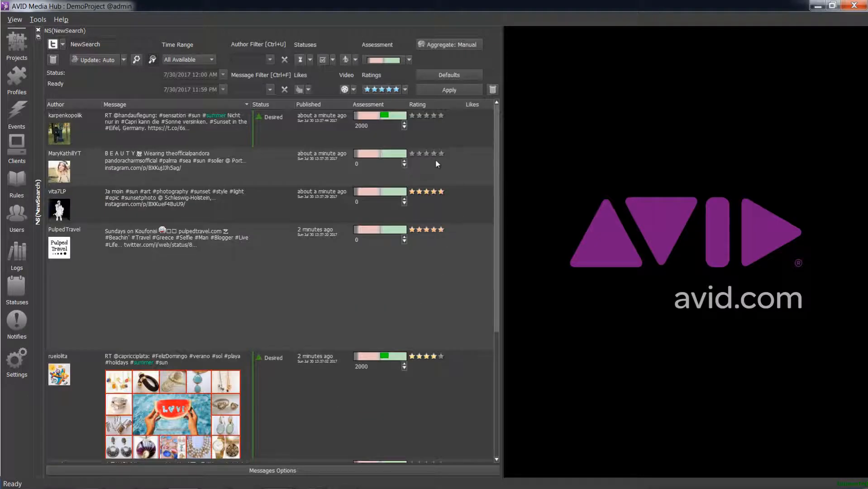
pyautogui.click(438, 116)
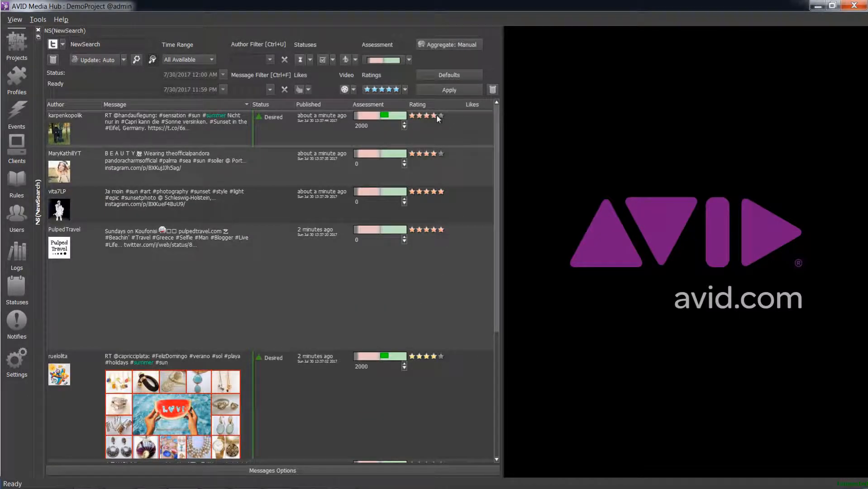
# Filter the search results by a three-star rating and clear the rating filter.
pyautogui.click(384, 89)
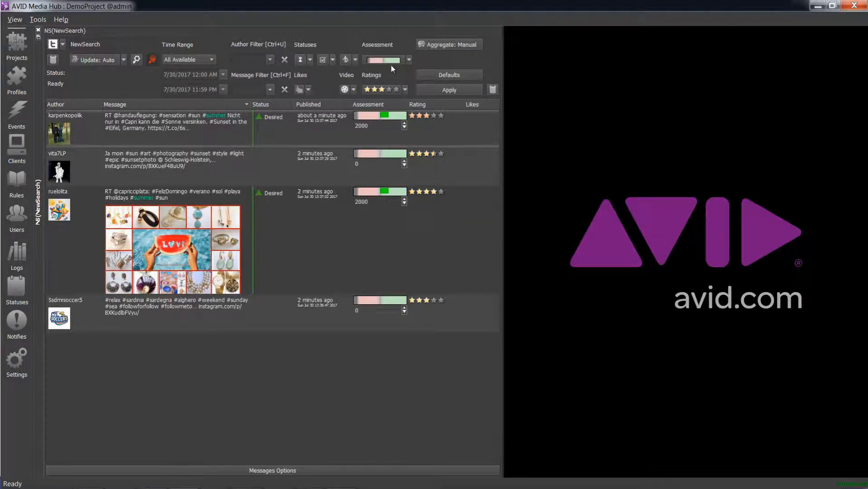
pyautogui.click(405, 91)
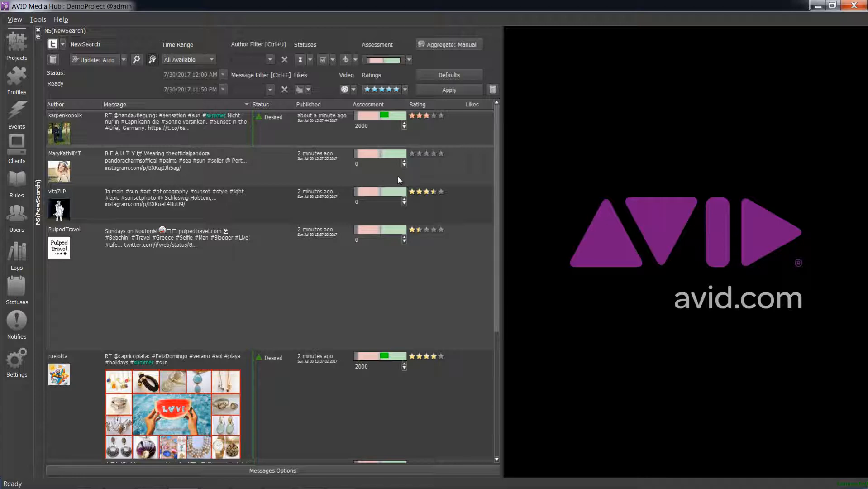
# Open an aggregation window beside the search results and load the News aggregation in it.
pyautogui.scroll(-3, 359, 212)
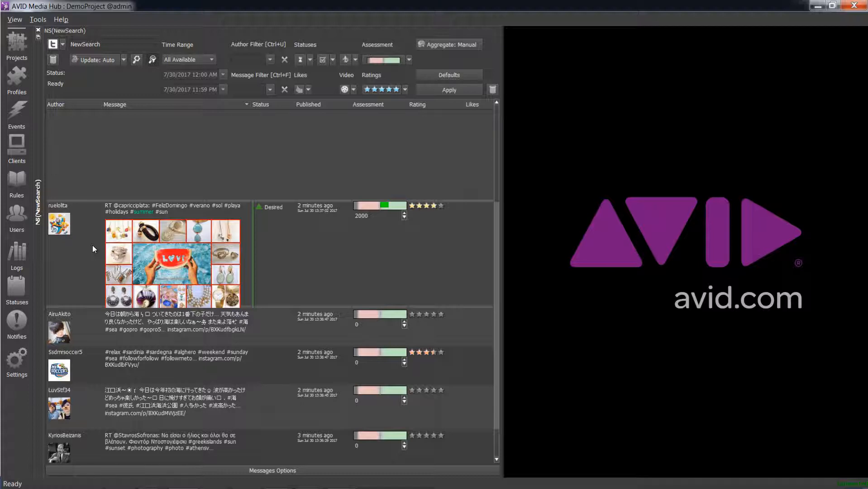
pyautogui.click(15, 20)
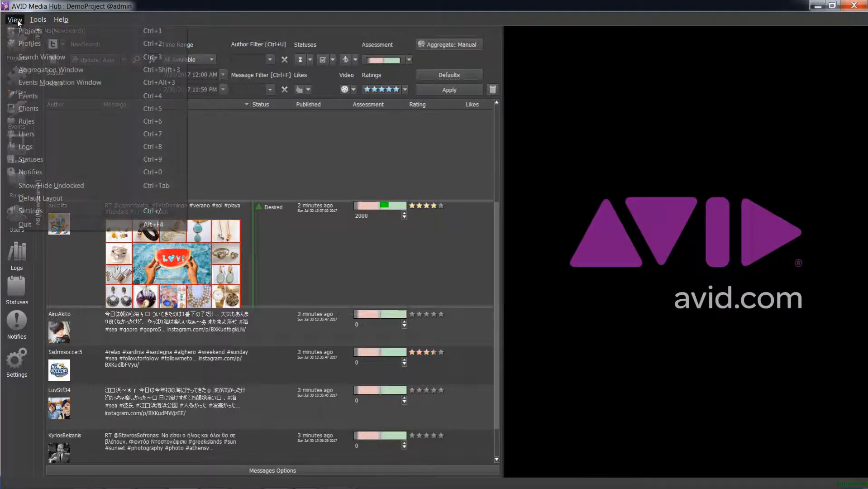
pyautogui.click(34, 71)
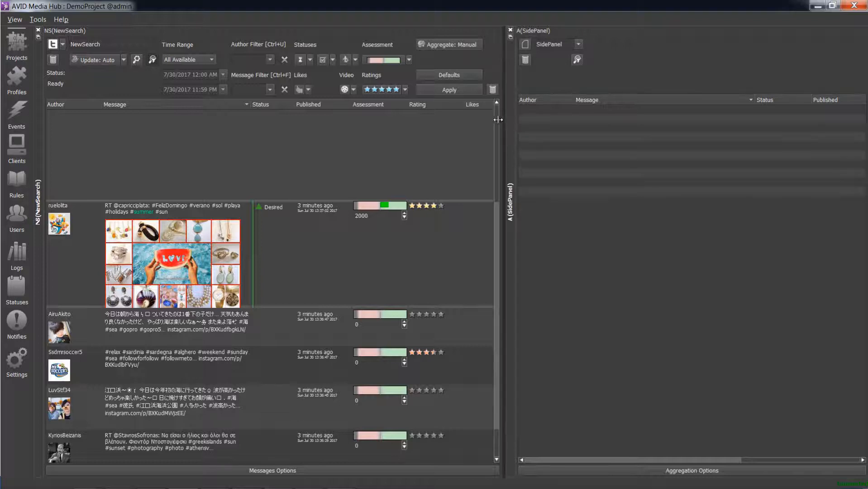
pyautogui.click(579, 43)
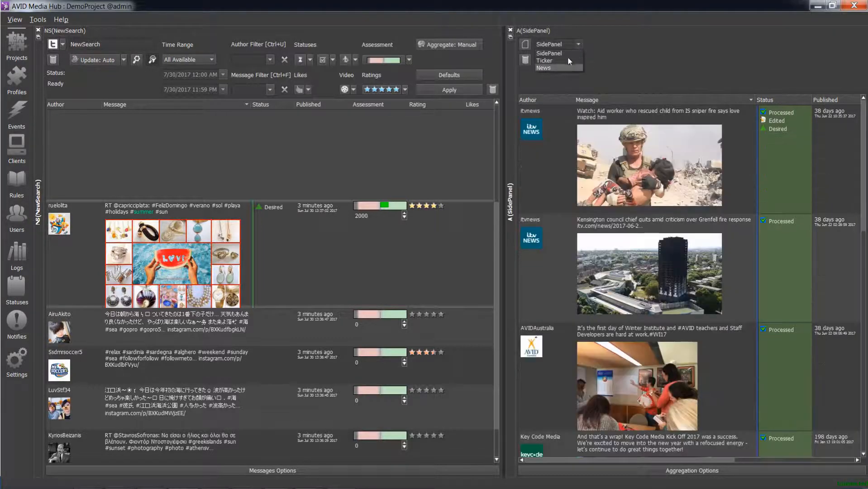
pyautogui.click(560, 51)
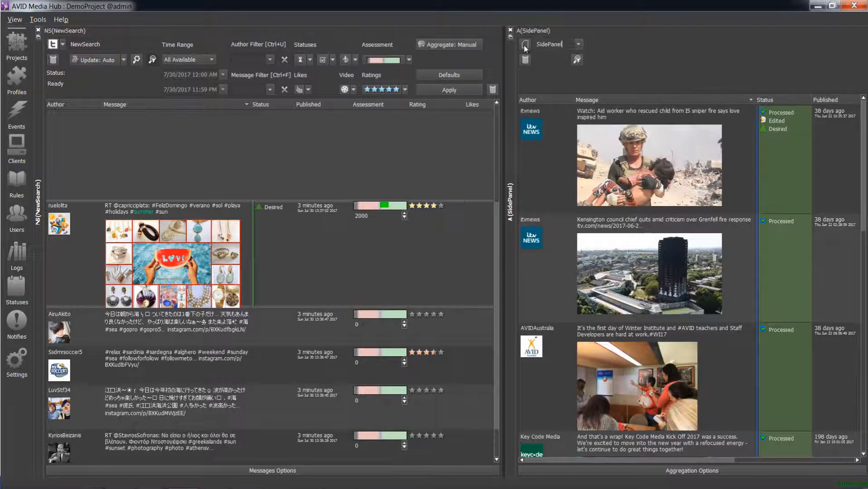
pyautogui.click(577, 45)
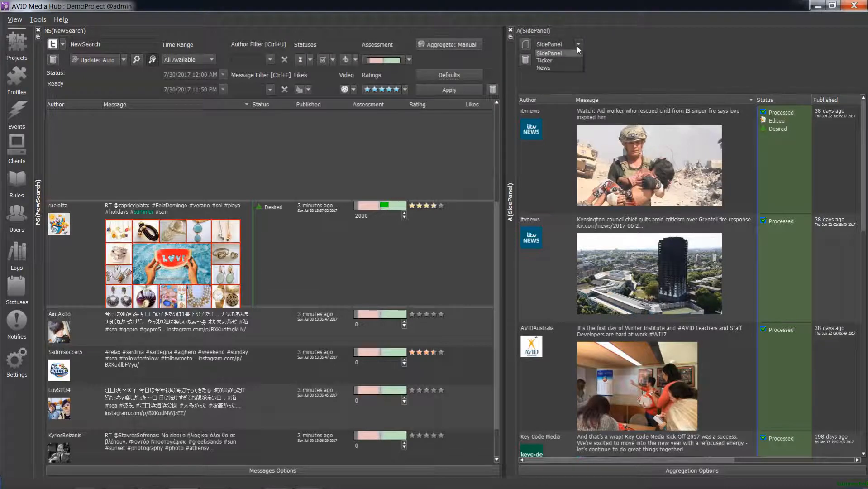
pyautogui.click(565, 66)
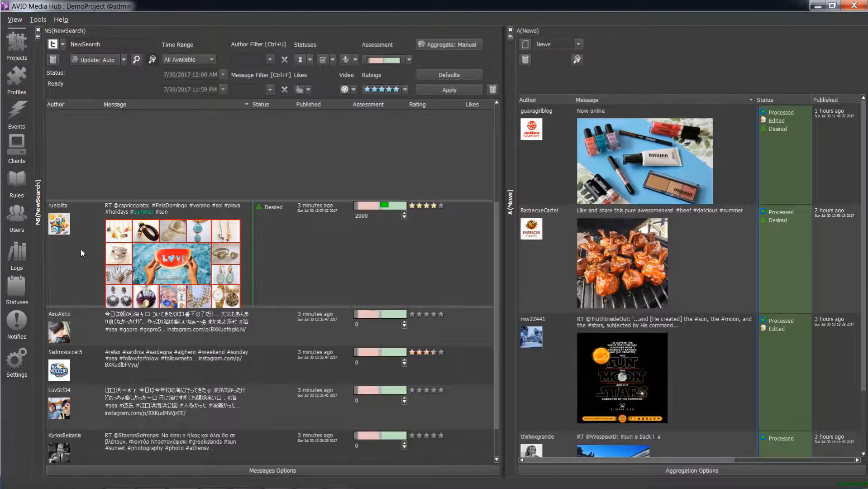
# Add the jewelry collage message from the search results to the News aggregation and move it to the top.
pyautogui.moveTo(79, 248); pyautogui.dragTo(562, 212)
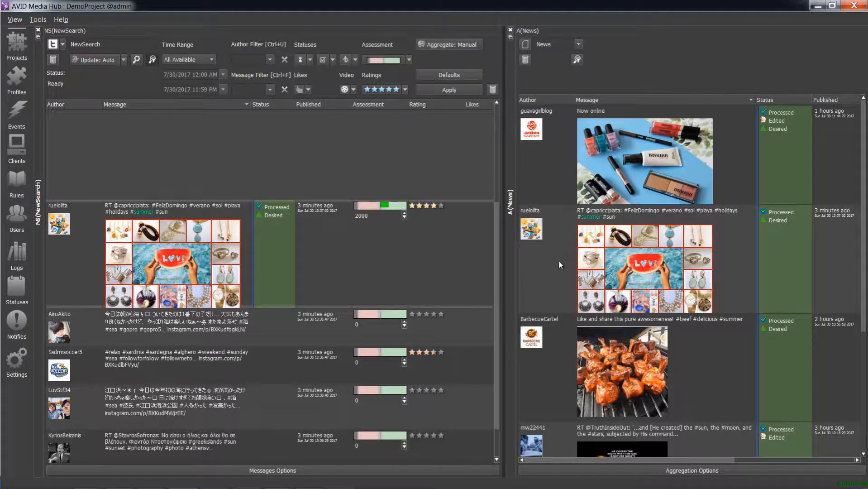
pyautogui.moveTo(559, 260); pyautogui.dragTo(553, 165)
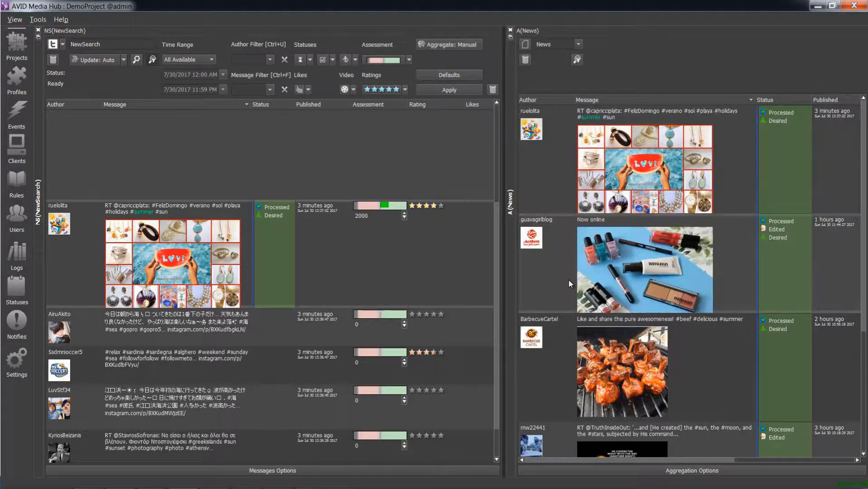
# Edit the first News message's text to remove the "#sun" hashtag at its end.
pyautogui.doubleClick(634, 121)
pyautogui.click(633, 117)
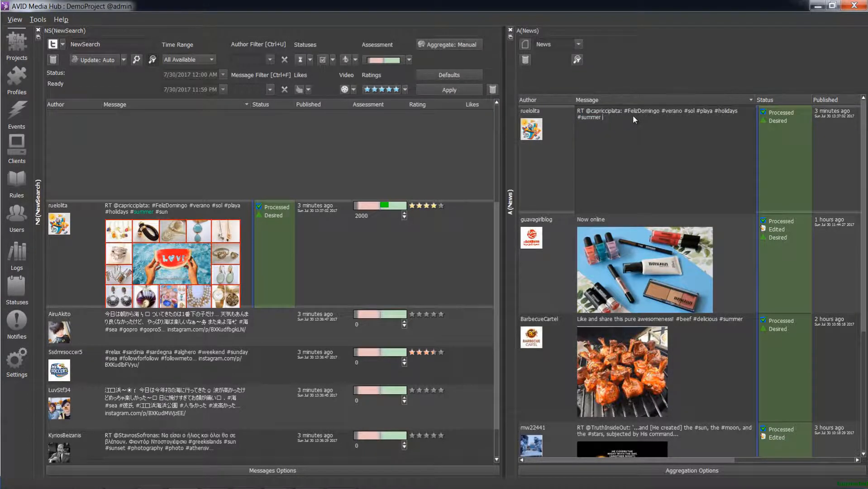
pyautogui.click(728, 226)
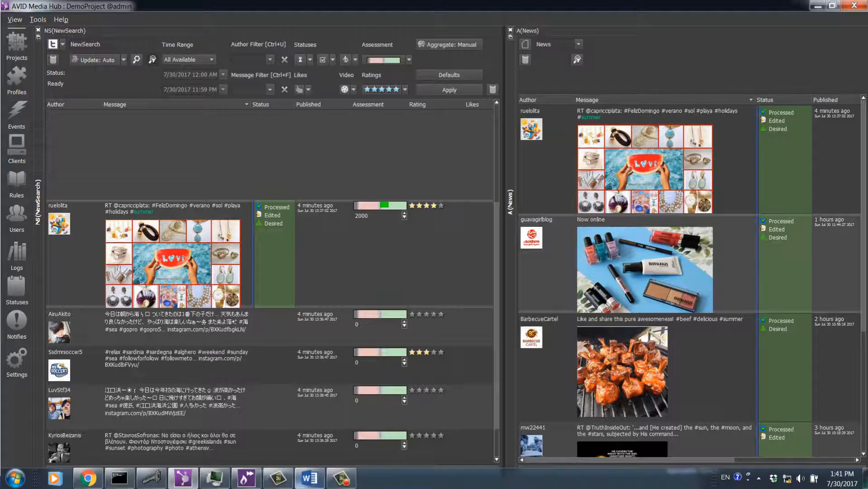
# Switch to Maestro, load the Front_Clips item from the rundown and play it from the start.
pyautogui.click(247, 477)
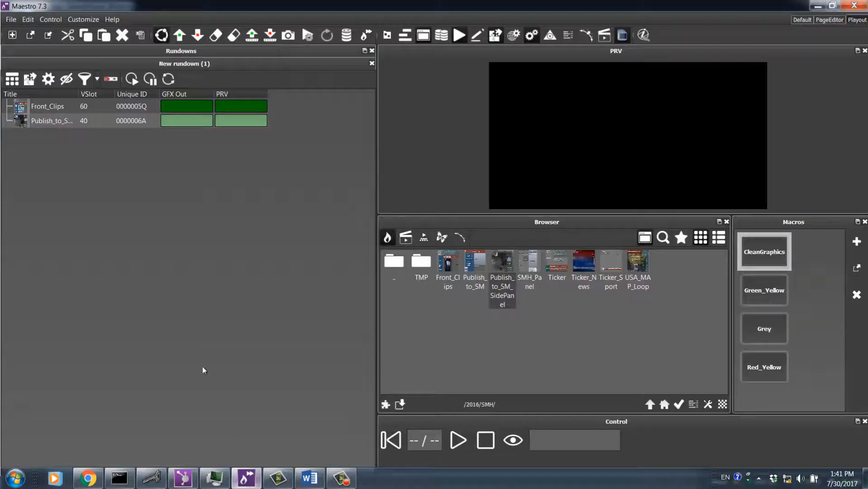
pyautogui.click(67, 111)
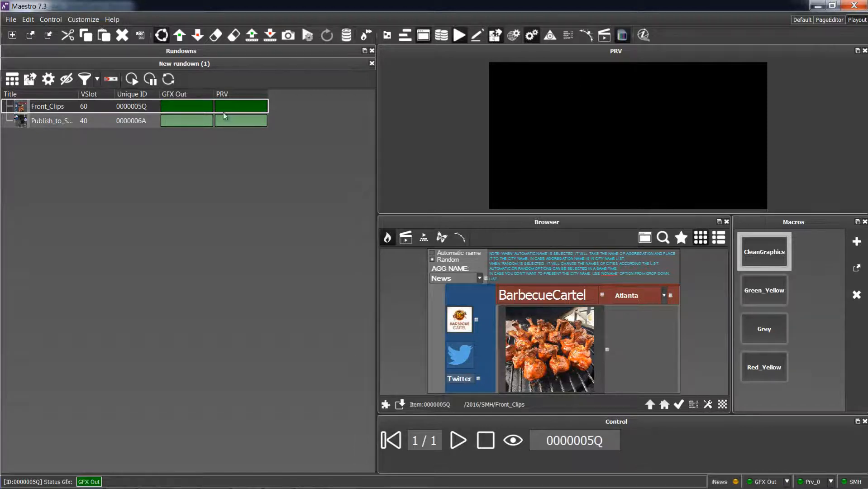
pyautogui.click(392, 443)
pyautogui.click(454, 443)
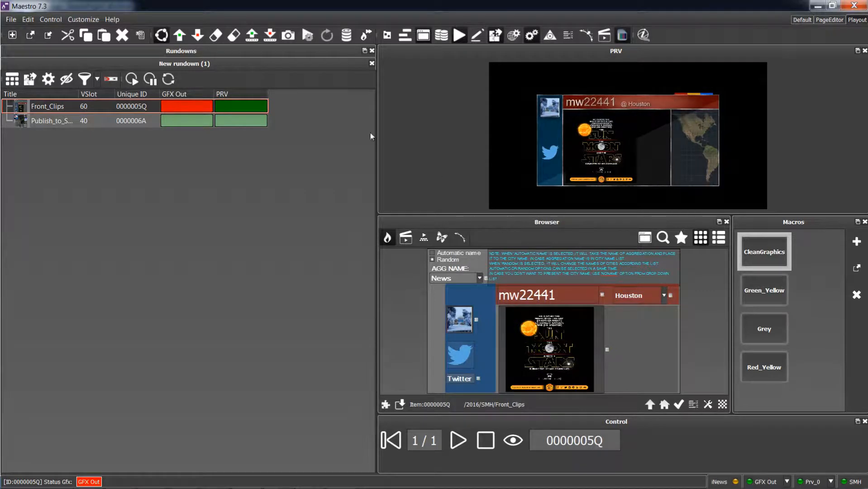
# Load the Publish_to_SM_SidePanel item, widen the rundown's Title column and replace the item's news image with cs_best_of_cool_john_01.jpg.
pyautogui.click(132, 120)
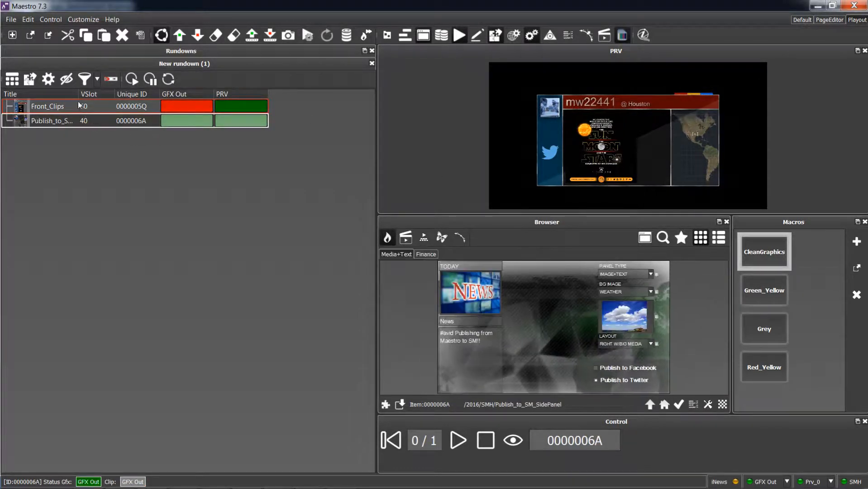
pyautogui.moveTo(78, 94); pyautogui.dragTo(128, 94)
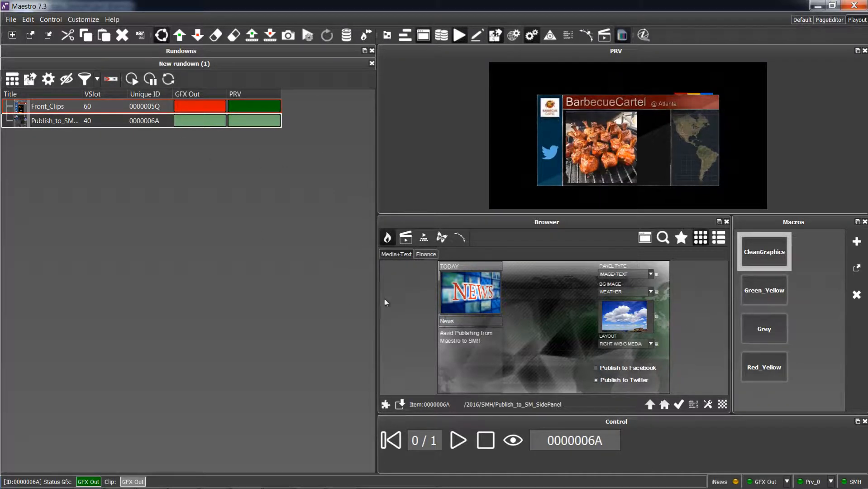
pyautogui.doubleClick(466, 299)
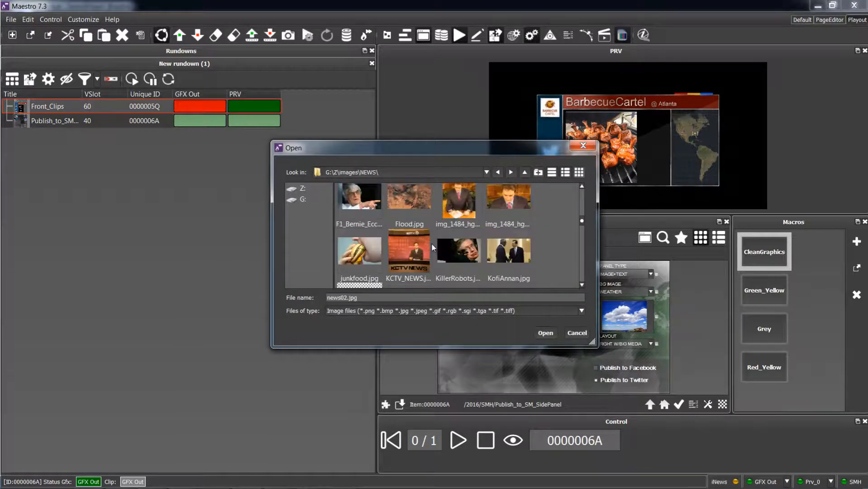
pyautogui.scroll(2, 434, 247)
pyautogui.doubleClick(420, 195)
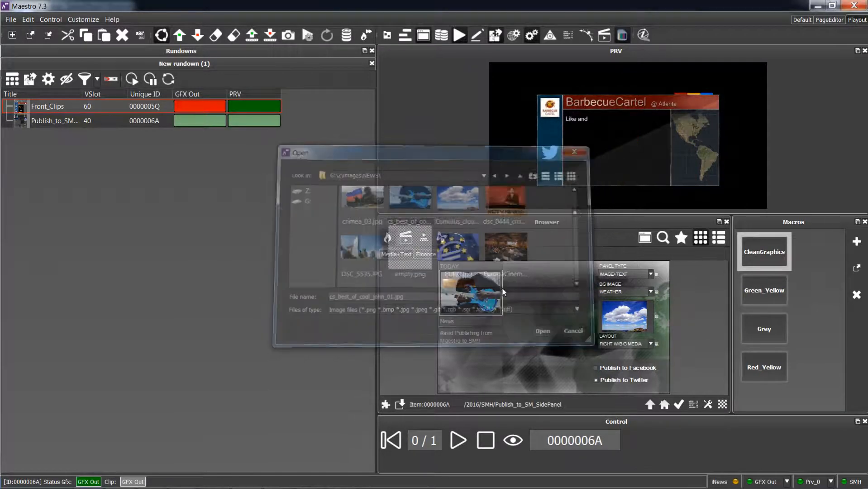
# Add an exclamation mark to the end of the side panel's "#avid Publishing from Maestro to SM!!" text and play the item.
pyautogui.click(484, 341)
pyautogui.doubleClick(484, 341)
pyautogui.click(485, 341)
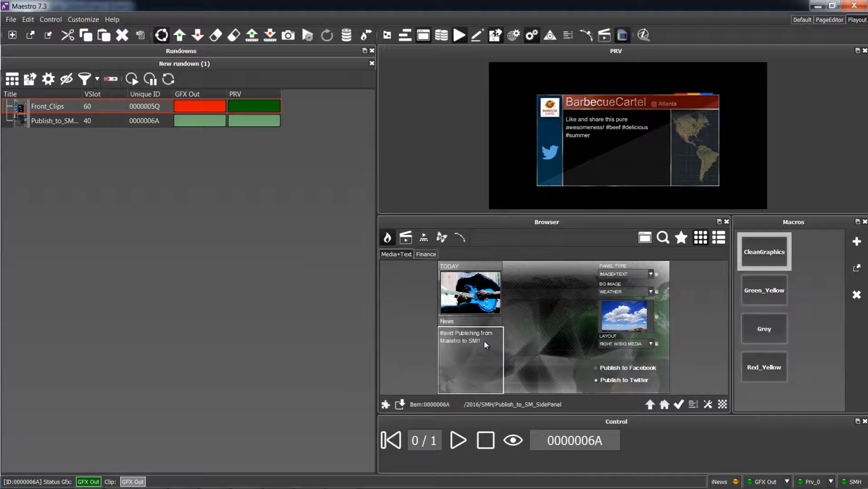
pyautogui.write('!')
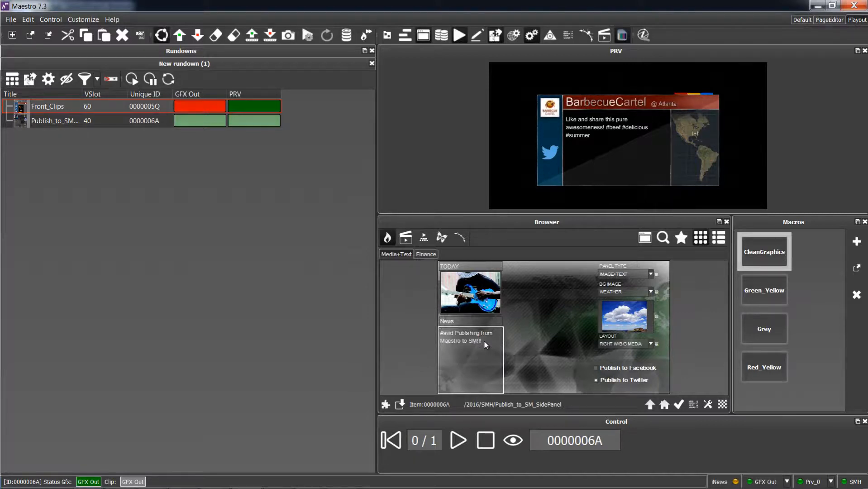
pyautogui.click(459, 440)
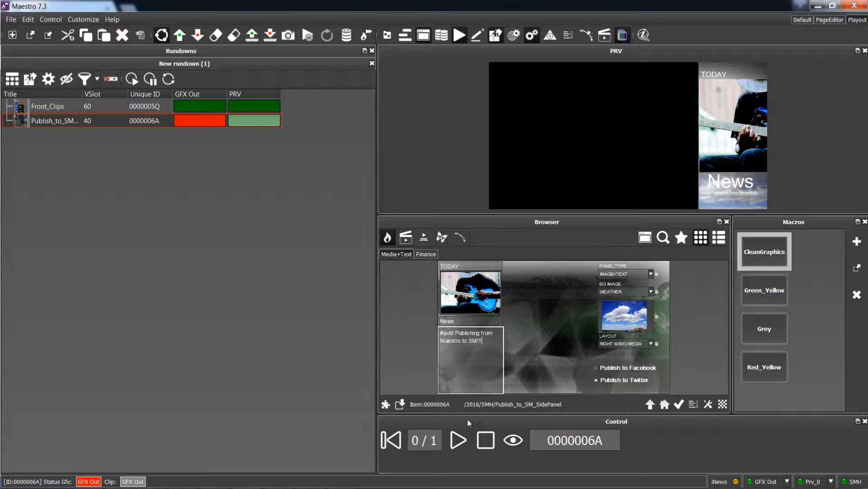
# Switch to Twitter in Chrome and show the new tweet published from Maestro.
pyautogui.moveTo(253, 488)
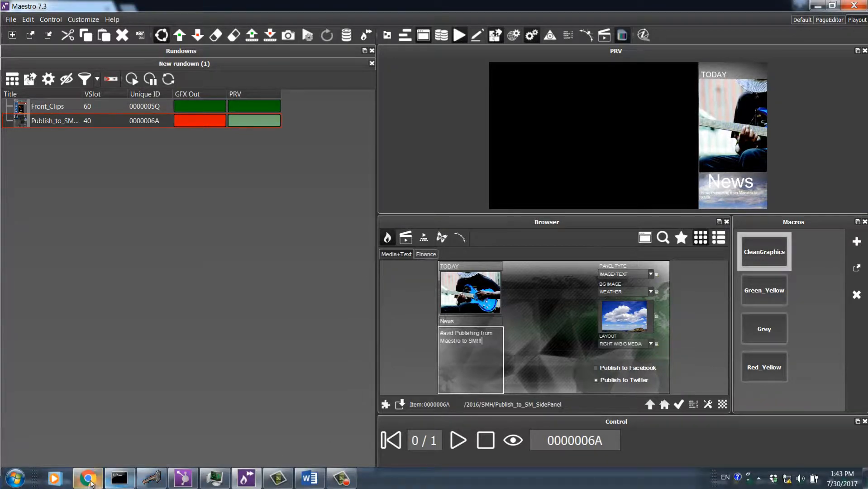
pyautogui.click(89, 479)
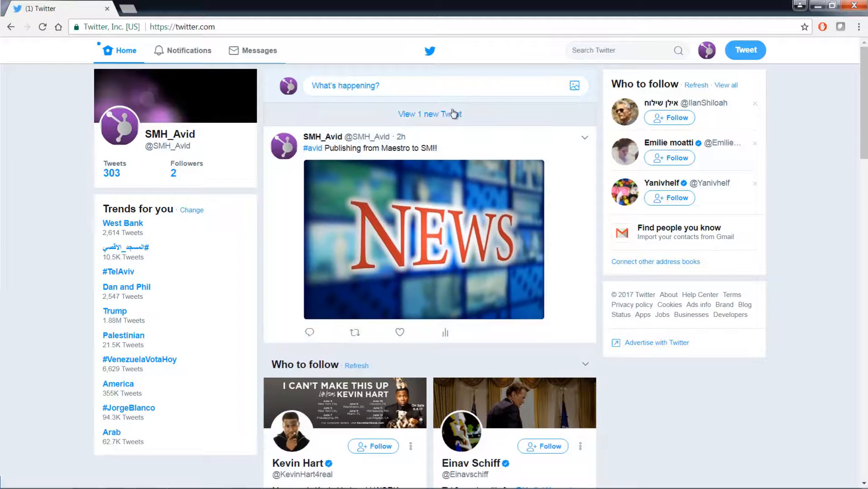
pyautogui.click(453, 113)
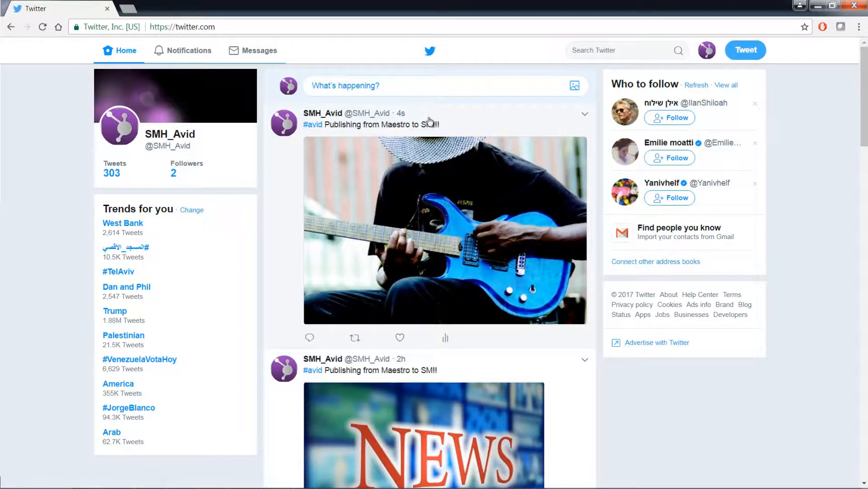
# In AVID Media Hub, turn on moderation for the publishTwitterMessage event and load it in a new Events Moderation window.
pyautogui.moveTo(380, 484)
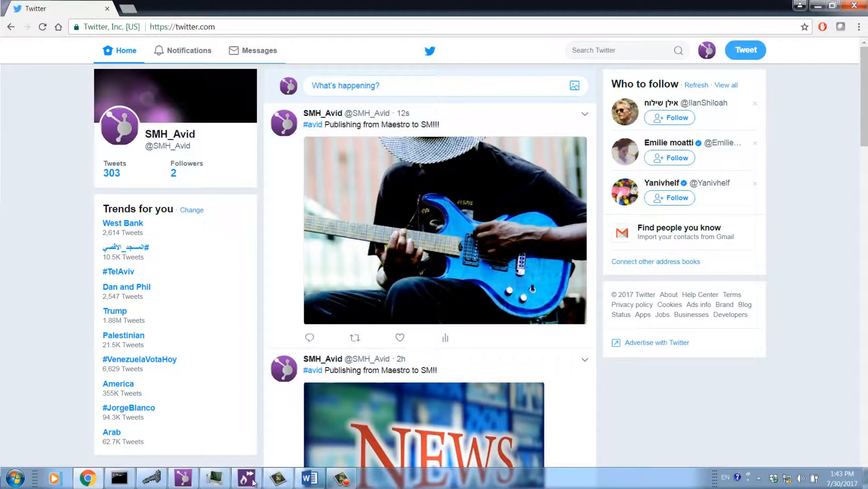
pyautogui.click(184, 478)
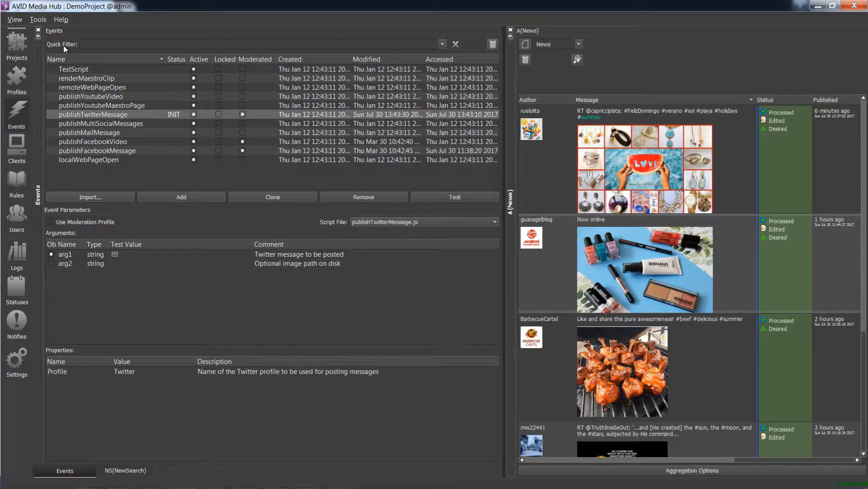
pyautogui.click(15, 20)
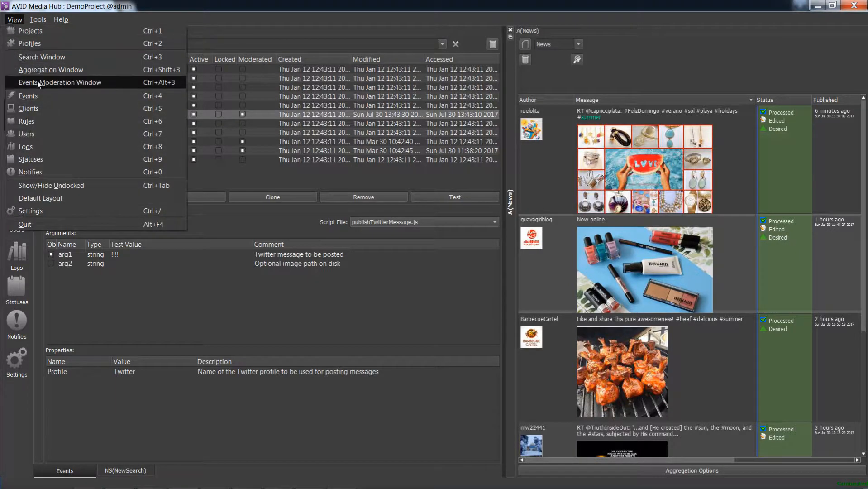
pyautogui.click(95, 84)
pyautogui.click(127, 44)
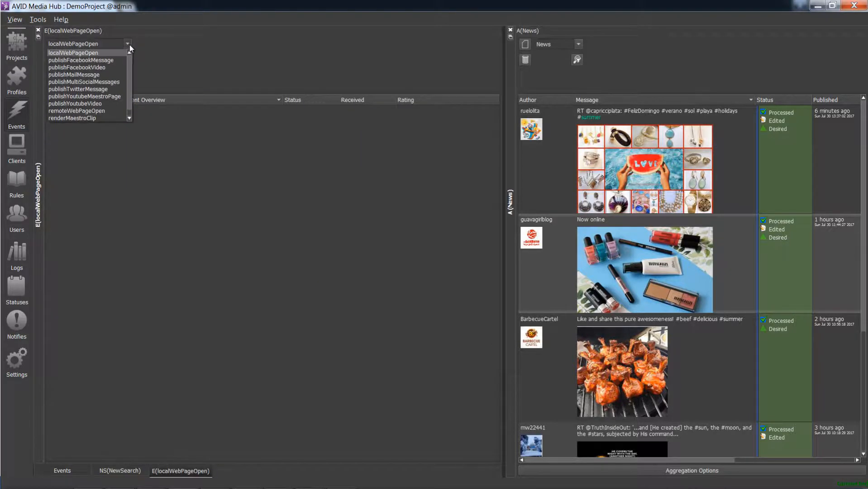
pyautogui.click(109, 89)
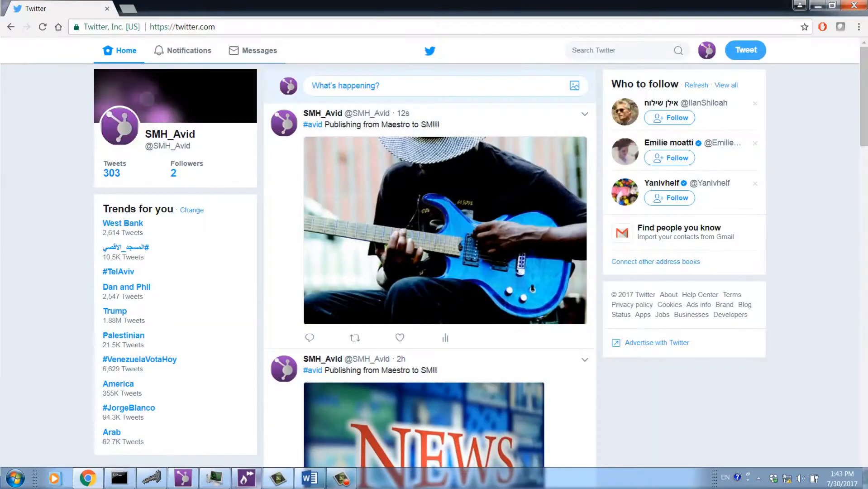
# Switch back to Maestro, replace the side panel's news image with the cumulus clouds picture and play the item.
pyautogui.click(249, 478)
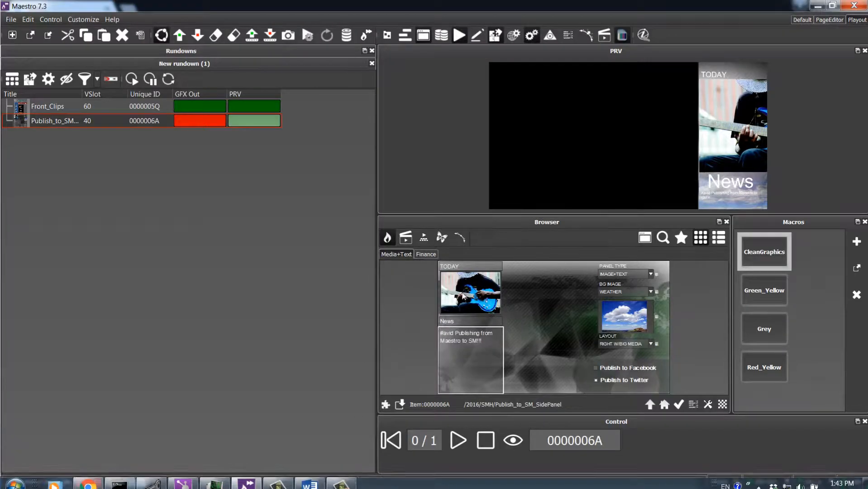
pyautogui.doubleClick(463, 295)
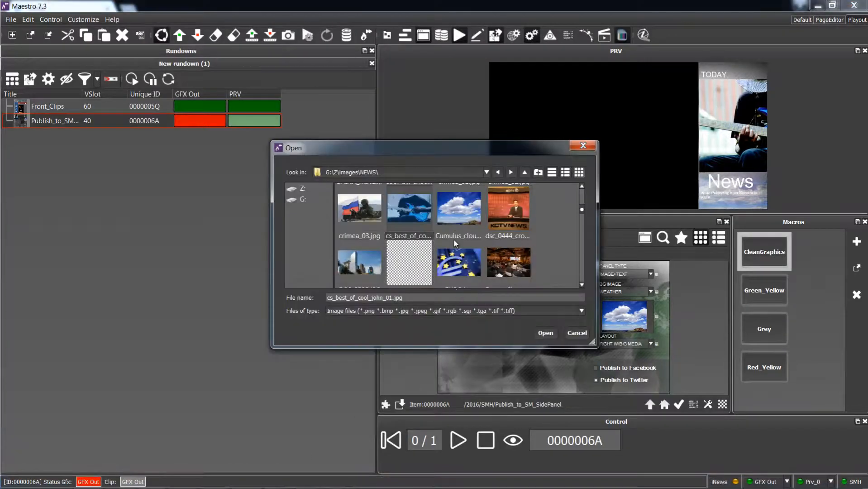
pyautogui.doubleClick(462, 224)
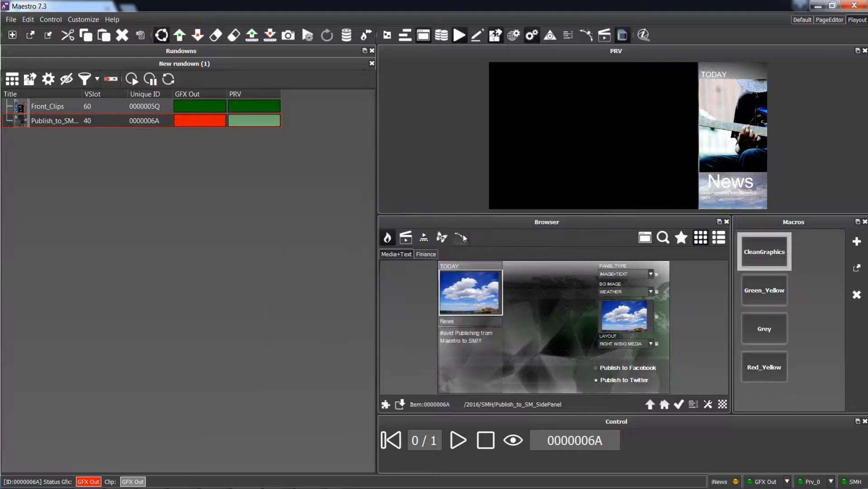
pyautogui.click(462, 442)
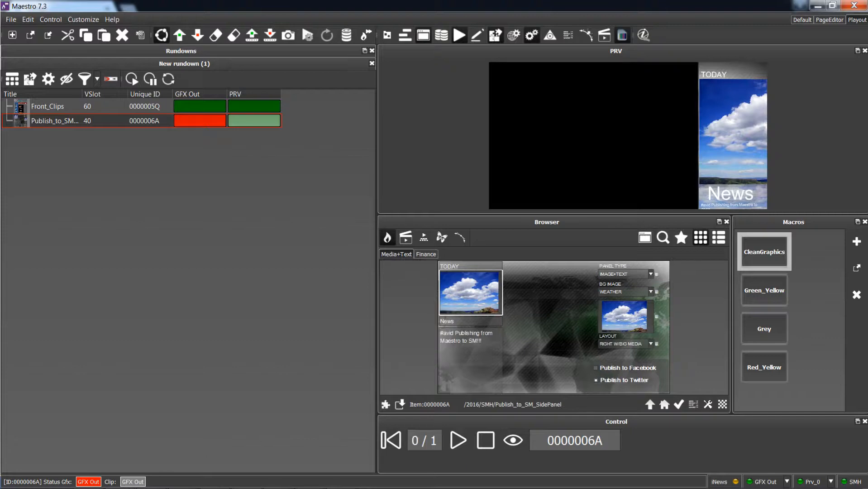
# Switch to Twitter in Chrome and reload the home feed to check for the clouds post.
pyautogui.click(97, 480)
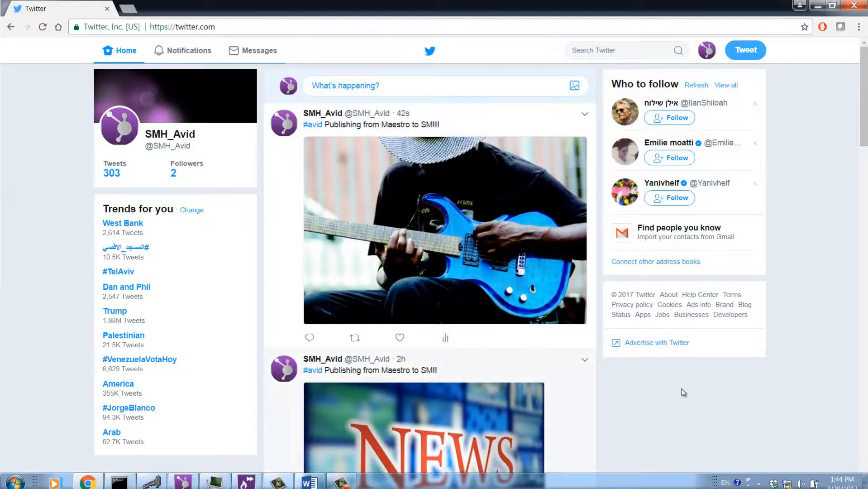
pyautogui.press('F5')
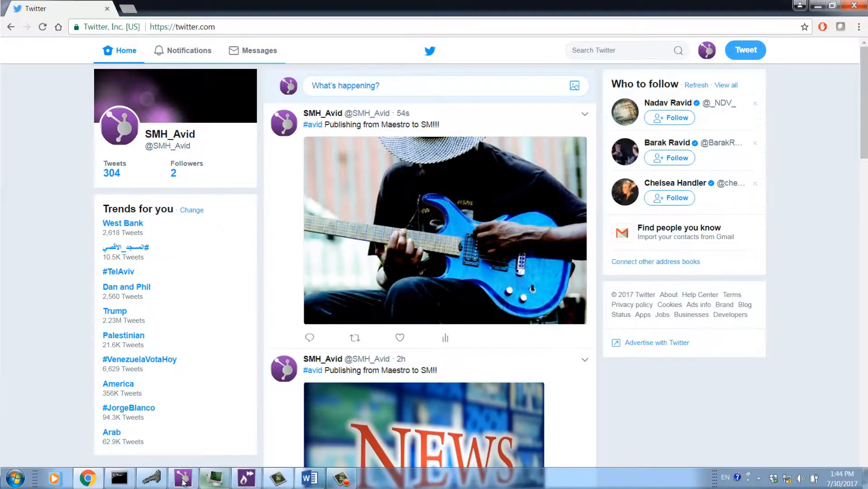
# Mark the clouds message as Processed in Media Hub's publishTwitterMessage moderation list and return to Twitter in Chrome.
pyautogui.click(183, 479)
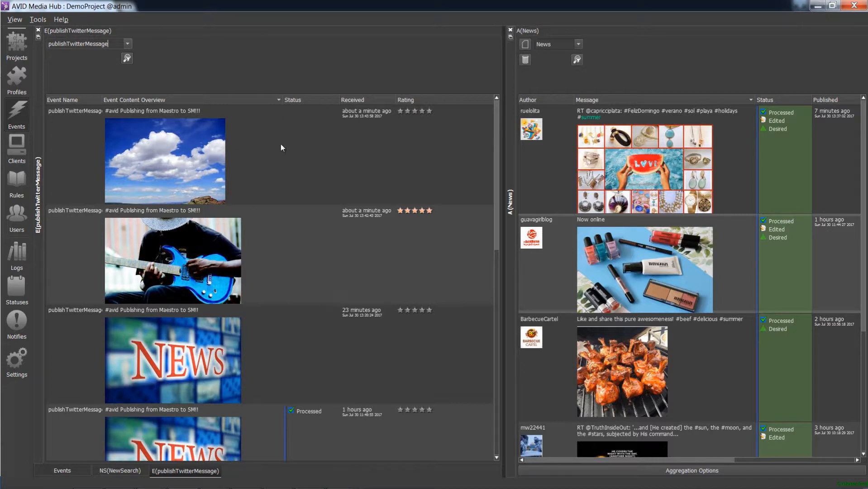
pyautogui.click(291, 137)
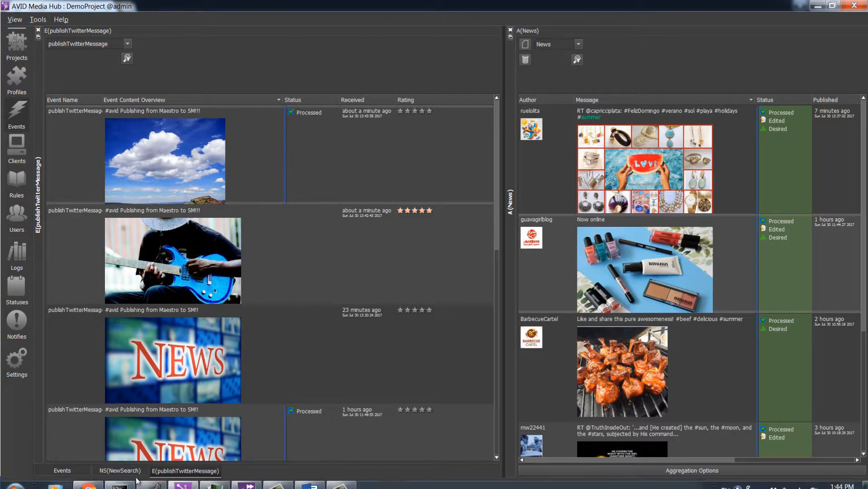
pyautogui.click(93, 478)
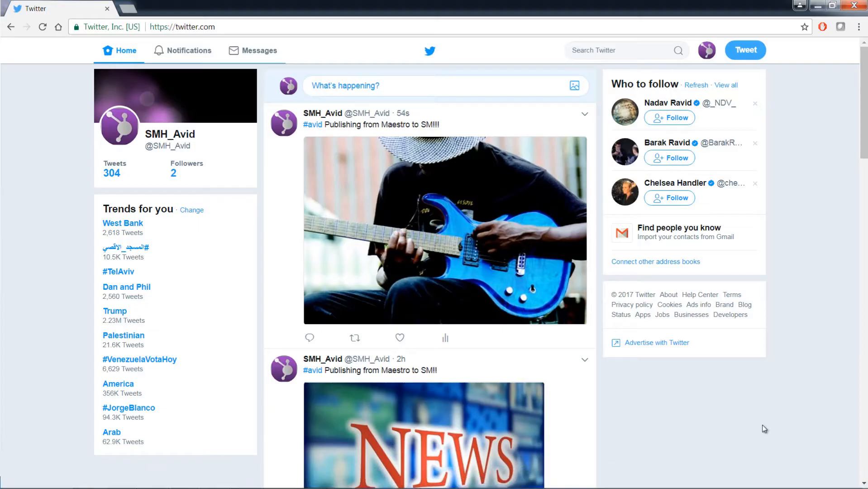